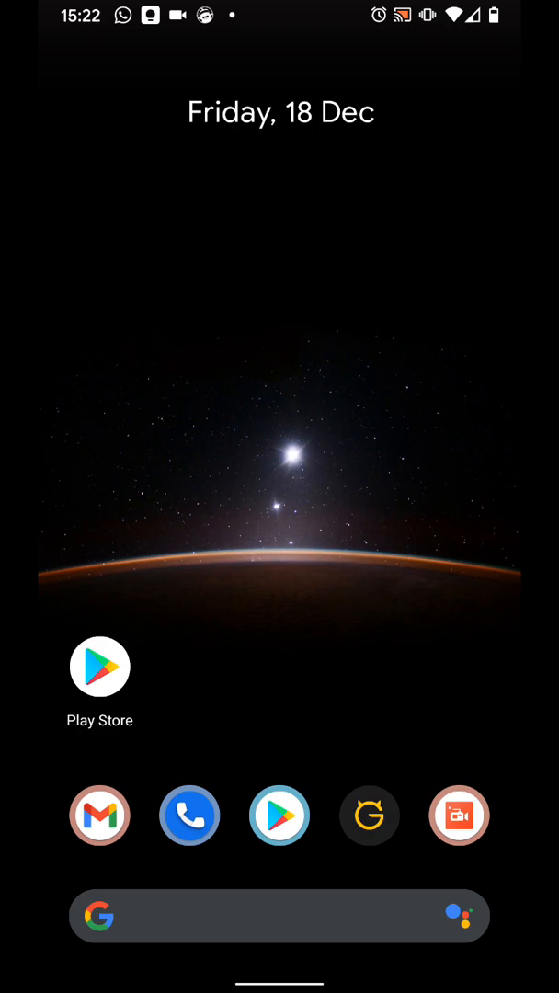
Search Play Store for 'meross', install the meross app and launch it
{"action": "left_click", "coordinate": [100, 665]}
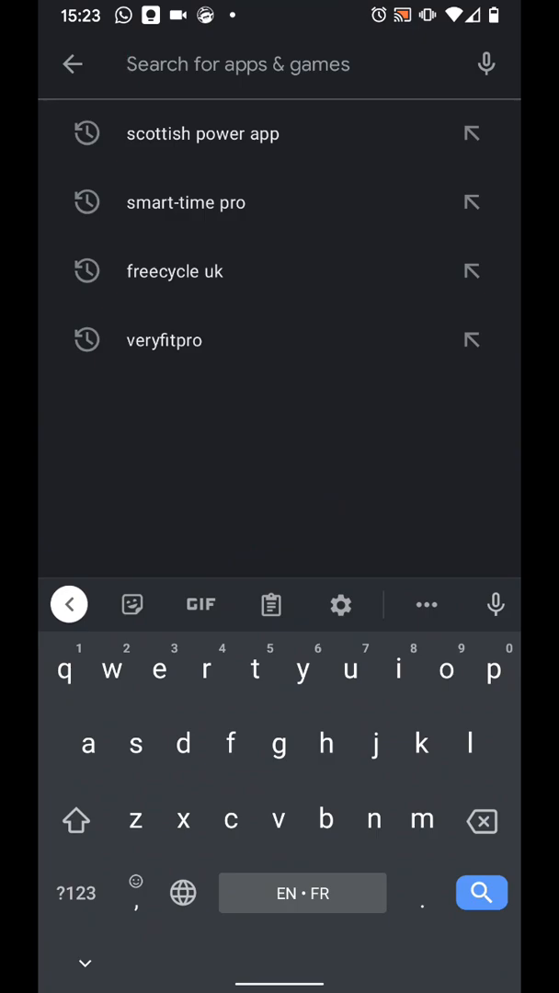
{"action": "type", "text": "mer"}
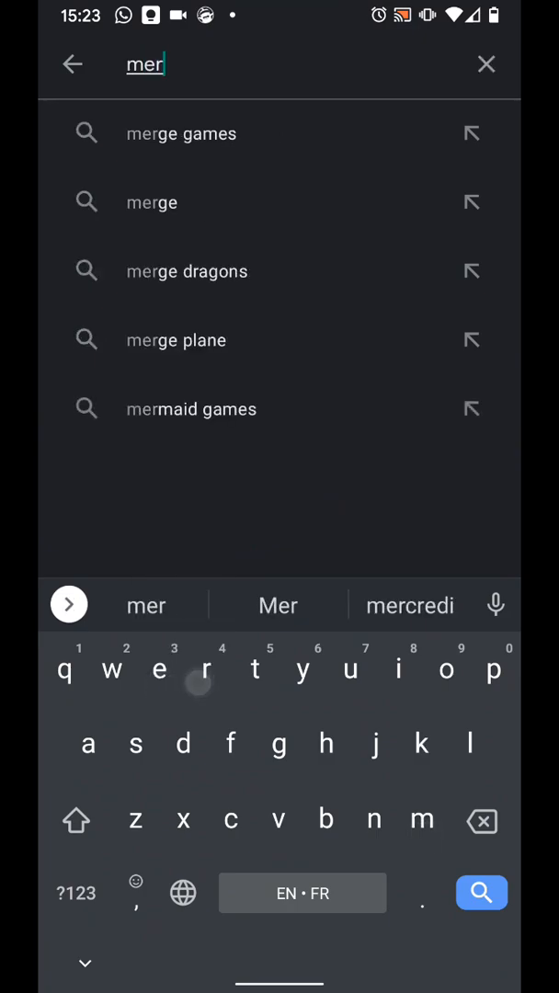
{"action": "type", "text": "oss"}
{"action": "left_click", "coordinate": [308, 141]}
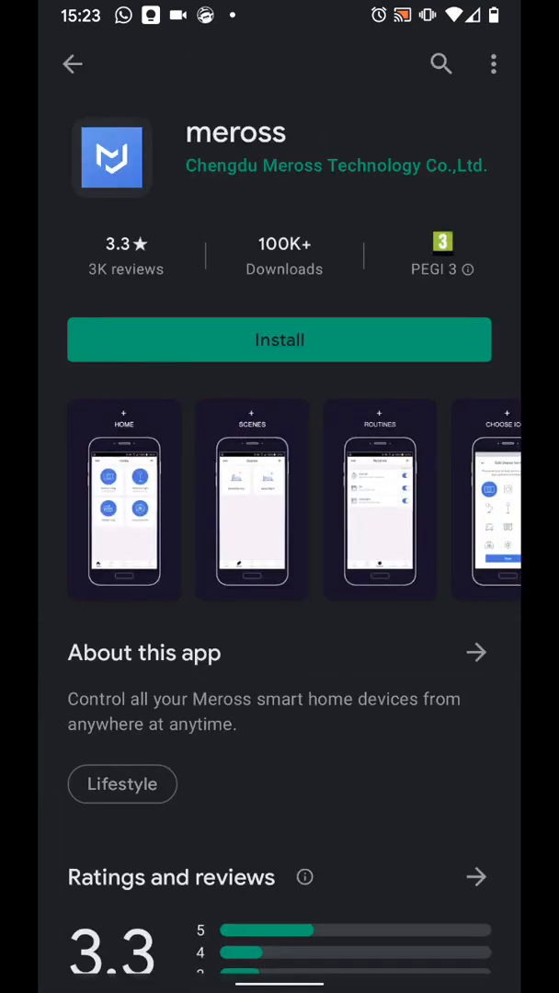
{"action": "left_click", "coordinate": [311, 334]}
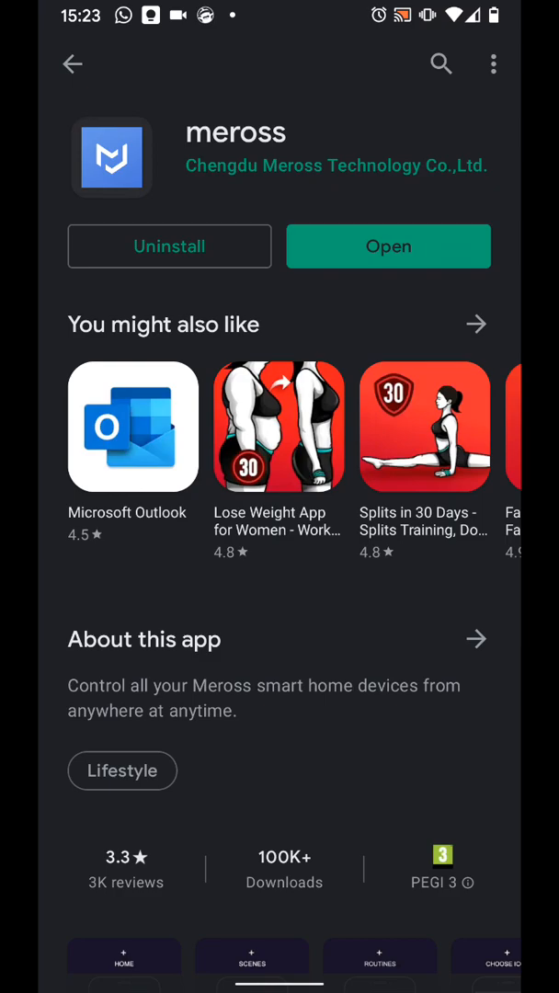
{"action": "left_click", "coordinate": [408, 250]}
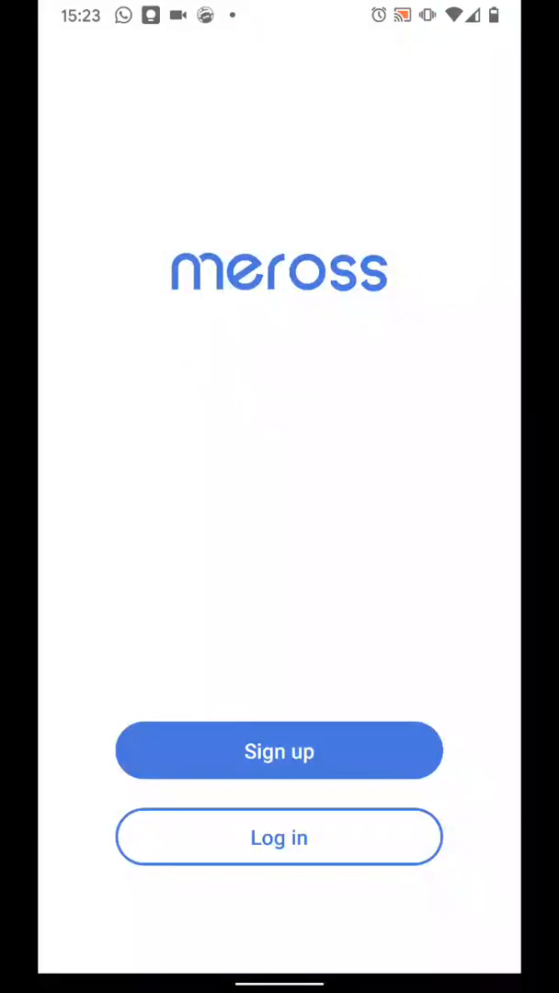
Sign up for a new meross account with email and password, agreeing to the terms
{"action": "left_click", "coordinate": [278, 751]}
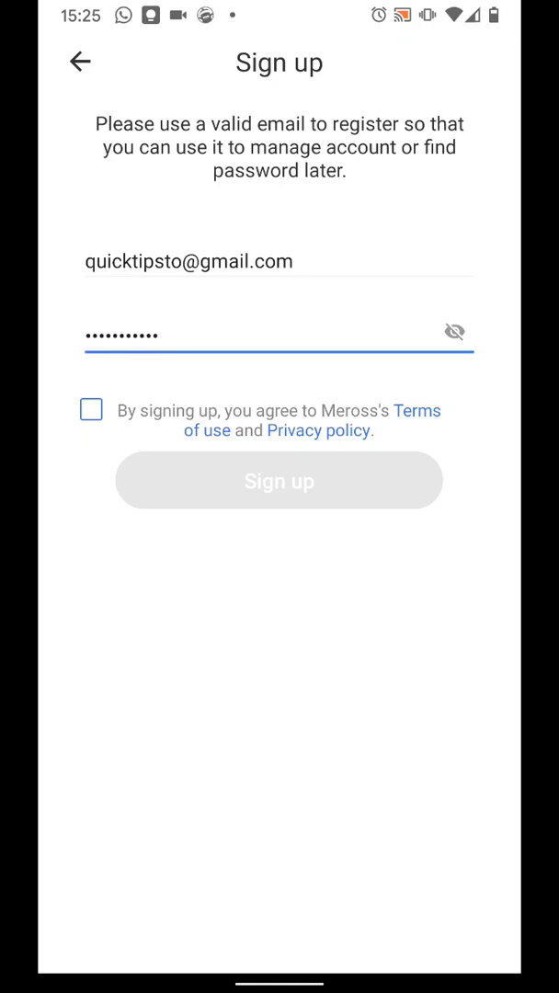
{"action": "left_click", "coordinate": [91, 410]}
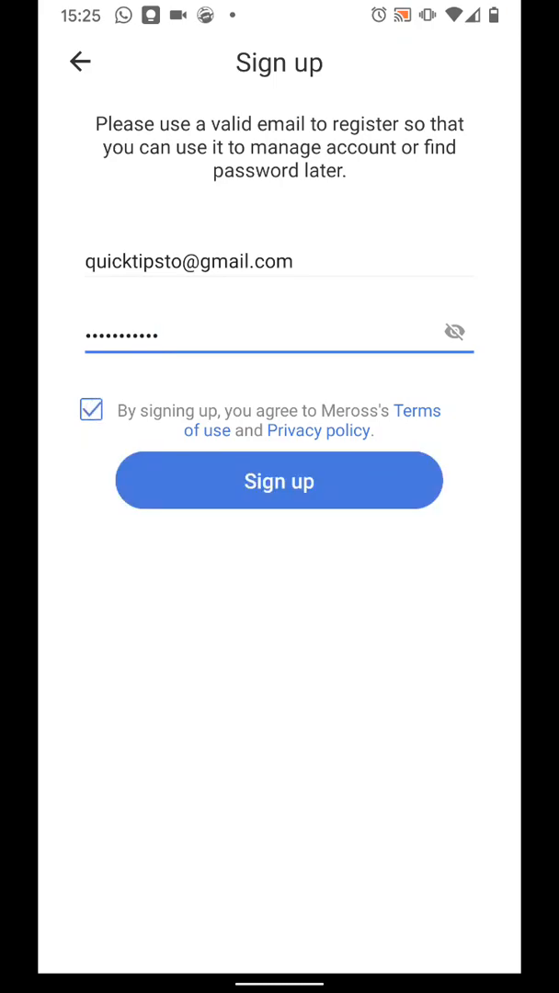
{"action": "left_click", "coordinate": [304, 481]}
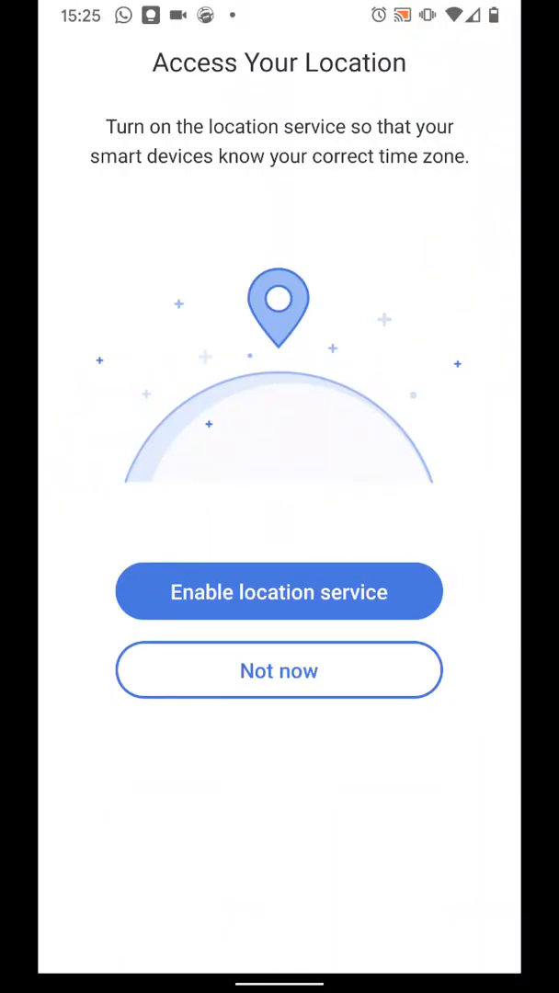
Allow location access while using the app and skip device installation for now
{"action": "left_click", "coordinate": [311, 593]}
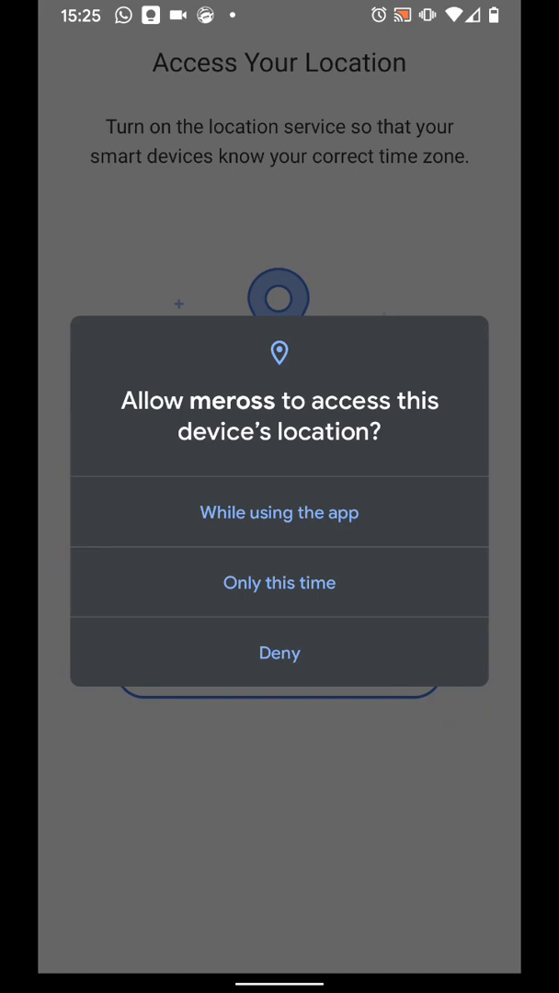
{"action": "left_click", "coordinate": [333, 514]}
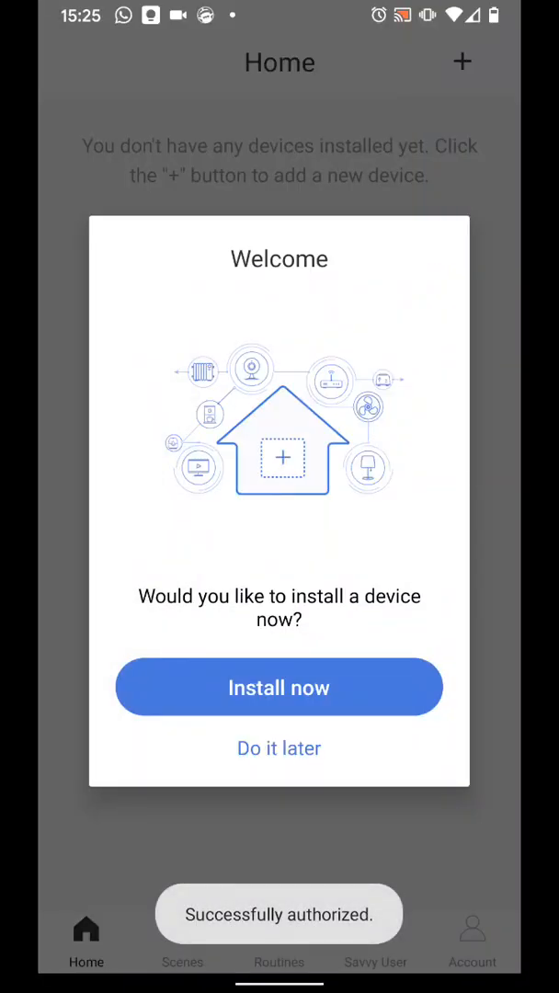
{"action": "left_click", "coordinate": [292, 749]}
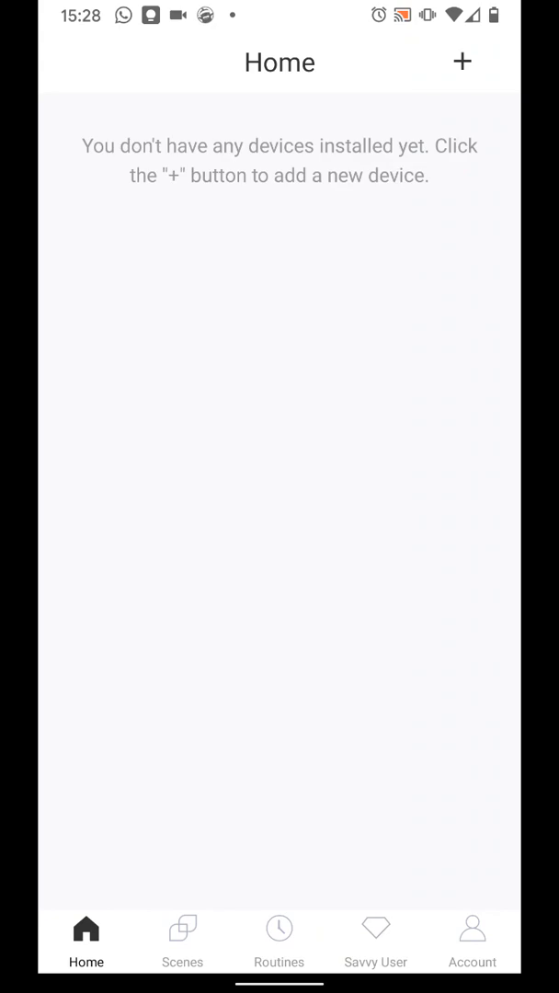
Add a new device and choose the first Smart Ambient Light from the expanded type list
{"action": "left_click", "coordinate": [461, 62]}
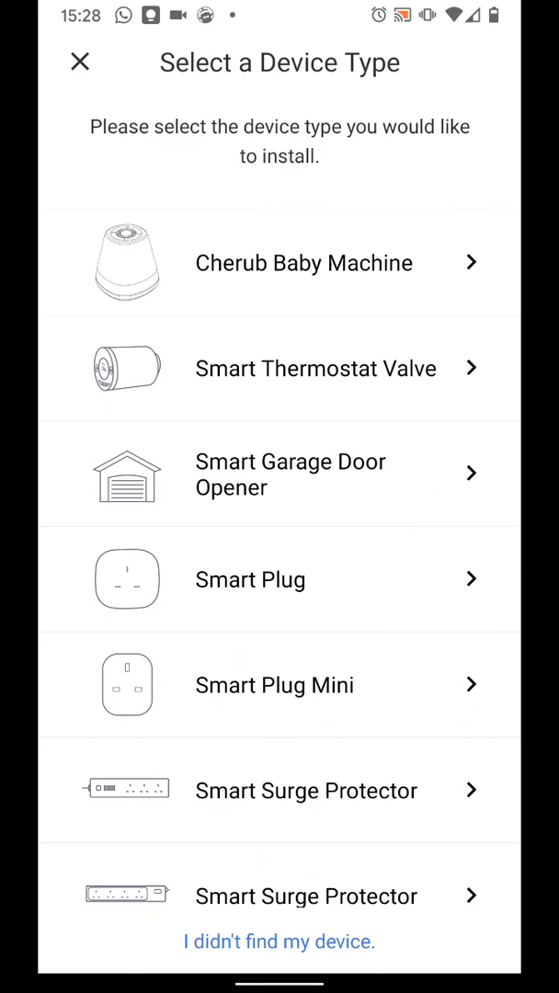
{"action": "mouse_move", "coordinate": [302, 749]}
{"action": "left_mouse_down"}
{"action": "mouse_move", "coordinate": [324, 466]}
{"action": "mouse_move", "coordinate": [325, 248]}
{"action": "left_mouse_up"}
{"action": "left_click_drag", "start_coordinate": [306, 571], "coordinate": [306, 436]}
{"action": "left_click_drag", "start_coordinate": [297, 709], "coordinate": [297, 415]}
{"action": "left_click_drag", "start_coordinate": [313, 825], "coordinate": [313, 669]}
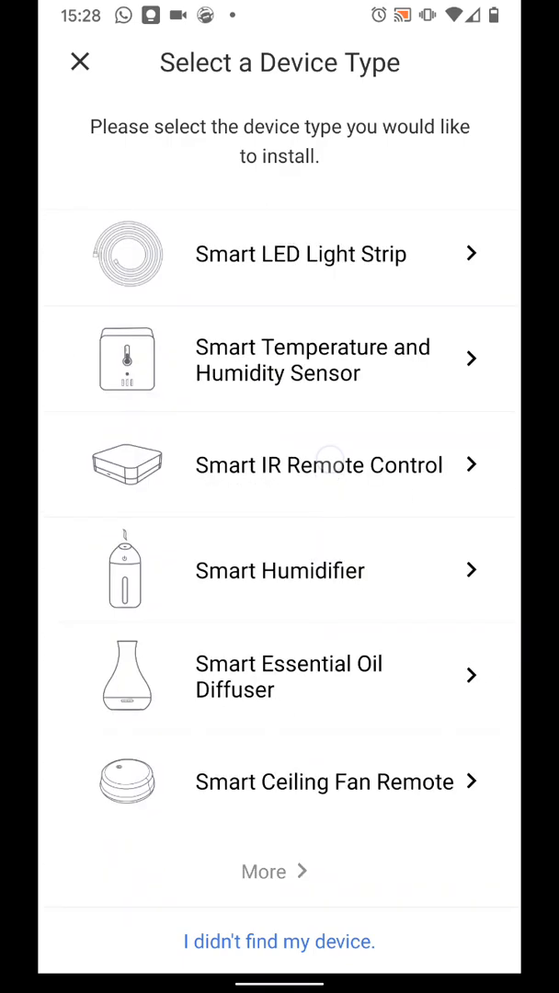
{"action": "left_click", "coordinate": [264, 872]}
{"action": "left_click_drag", "start_coordinate": [356, 735], "coordinate": [356, 550]}
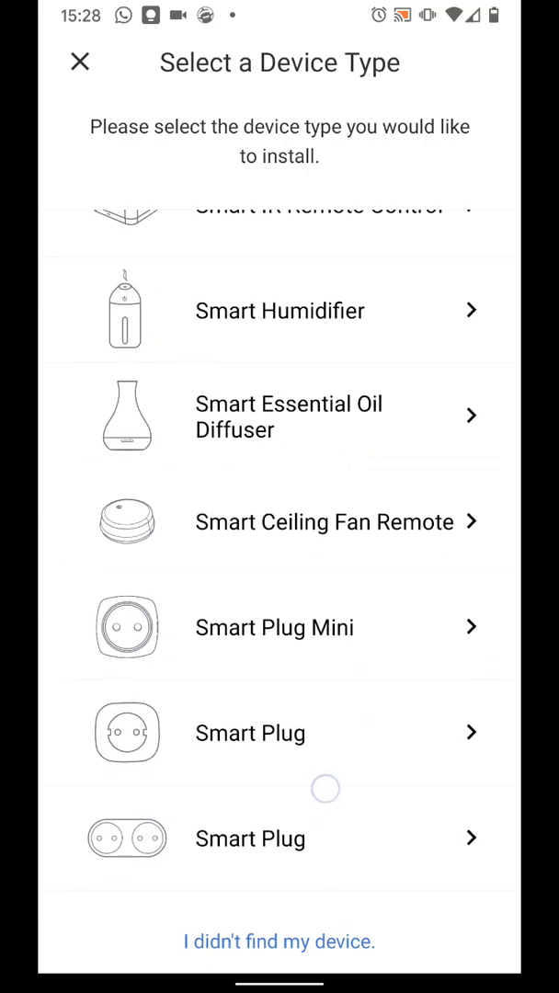
{"action": "left_click_drag", "start_coordinate": [324, 788], "coordinate": [324, 472]}
{"action": "mouse_move", "coordinate": [350, 733]}
{"action": "left_mouse_down"}
{"action": "mouse_move", "coordinate": [350, 475]}
{"action": "mouse_move", "coordinate": [344, 470]}
{"action": "left_mouse_up"}
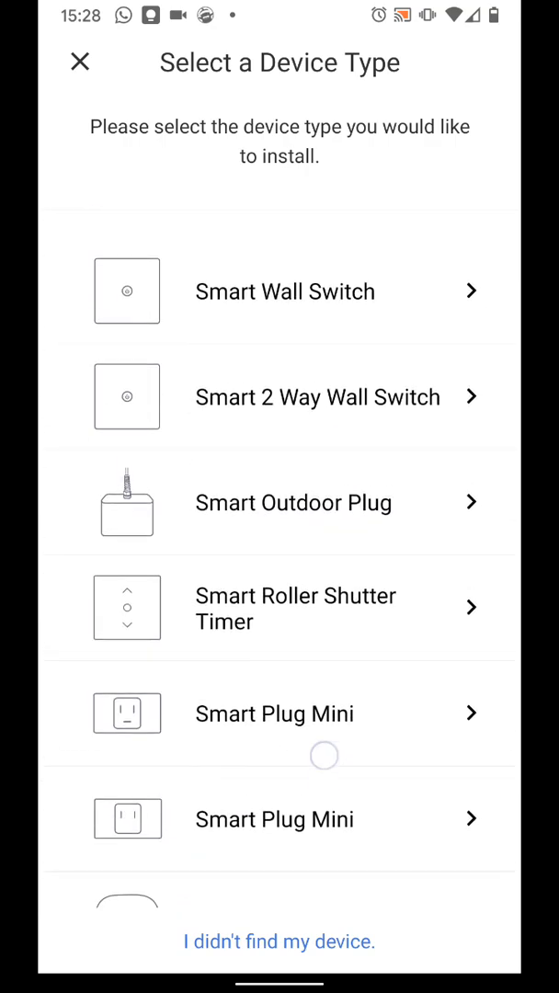
{"action": "left_click_drag", "start_coordinate": [324, 755], "coordinate": [324, 478]}
{"action": "mouse_move", "coordinate": [344, 754]}
{"action": "left_mouse_down"}
{"action": "mouse_move", "coordinate": [344, 501]}
{"action": "mouse_move", "coordinate": [333, 586]}
{"action": "left_mouse_up"}
{"action": "left_click_drag", "start_coordinate": [322, 735], "coordinate": [322, 588]}
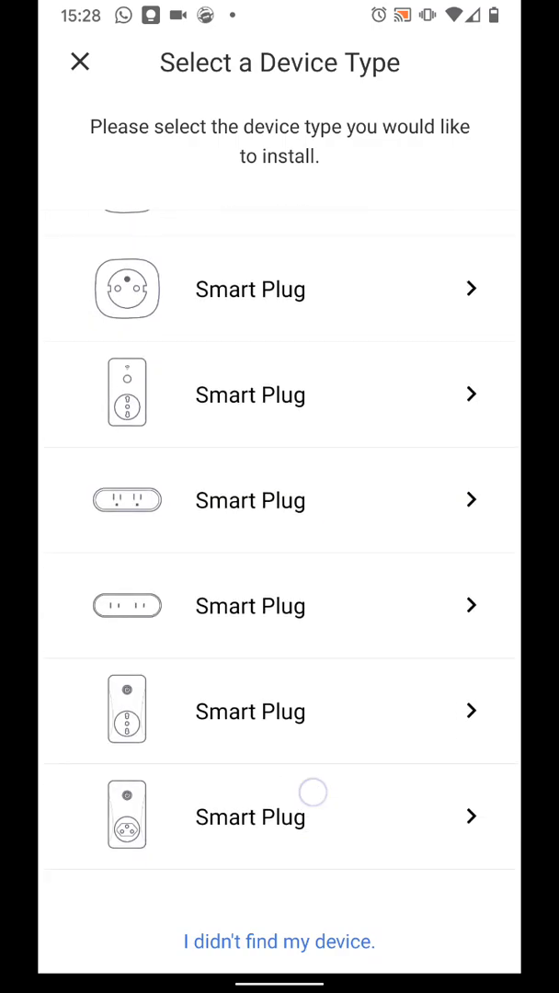
{"action": "left_click_drag", "start_coordinate": [313, 791], "coordinate": [317, 515]}
{"action": "left_click_drag", "start_coordinate": [333, 744], "coordinate": [333, 492]}
{"action": "left_click_drag", "start_coordinate": [349, 659], "coordinate": [348, 477]}
{"action": "mouse_move", "coordinate": [339, 765]}
{"action": "left_mouse_down"}
{"action": "mouse_move", "coordinate": [339, 471]}
{"action": "mouse_move", "coordinate": [333, 543]}
{"action": "left_mouse_up"}
{"action": "left_click_drag", "start_coordinate": [322, 754], "coordinate": [321, 469]}
{"action": "left_click_drag", "start_coordinate": [323, 717], "coordinate": [323, 421]}
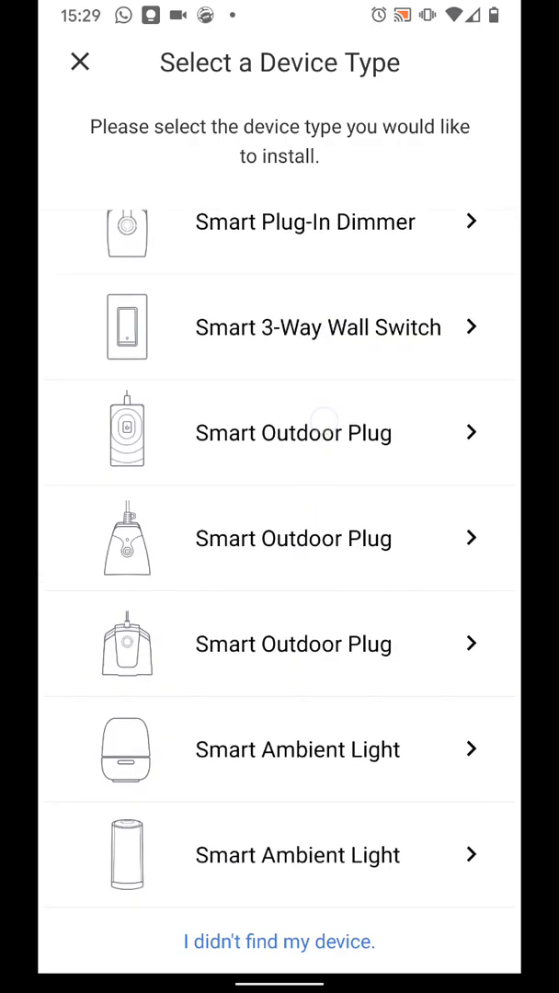
{"action": "left_click", "coordinate": [317, 752]}
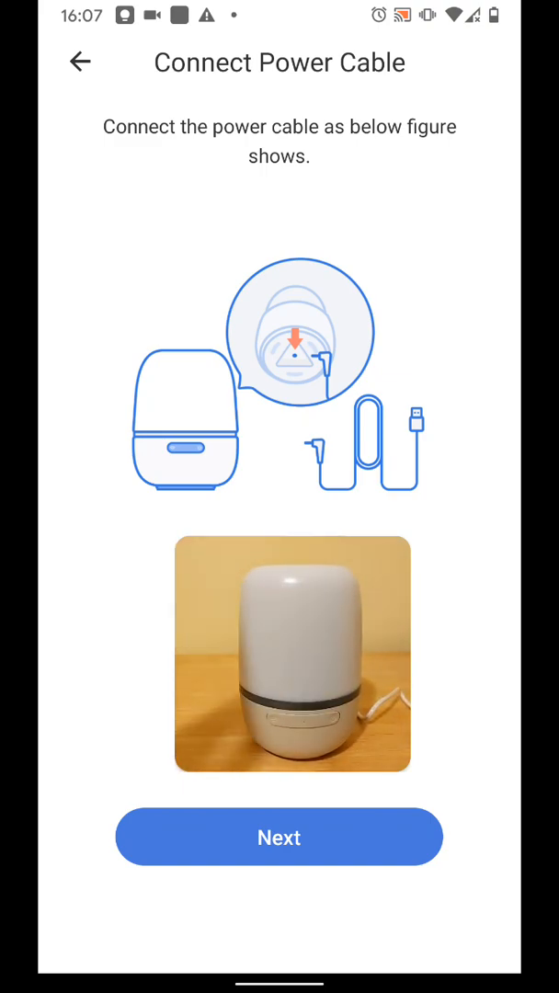
Confirm the power cable is connected and the lamp powered up, reaching the join-Wi-Fi step
{"action": "left_click", "coordinate": [332, 838]}
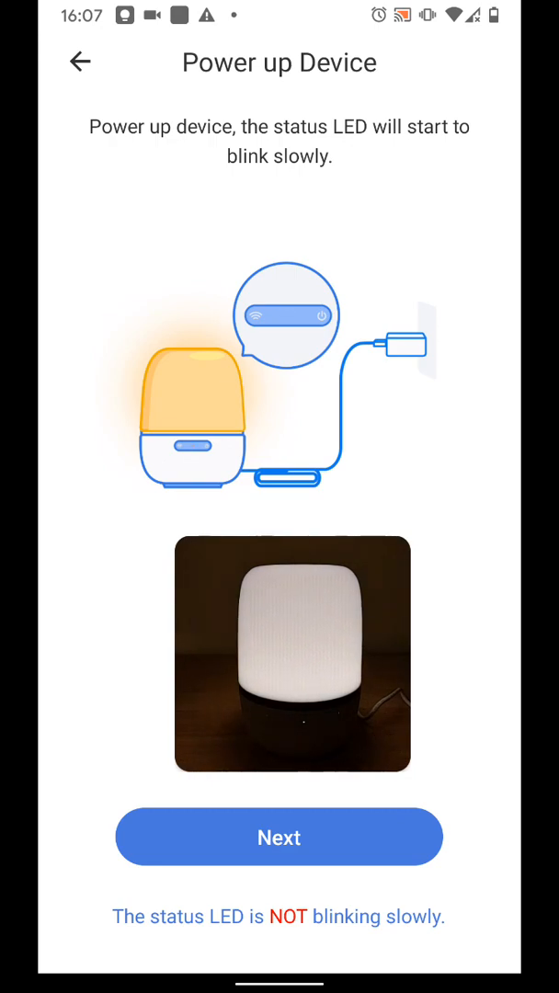
{"action": "left_click", "coordinate": [311, 837]}
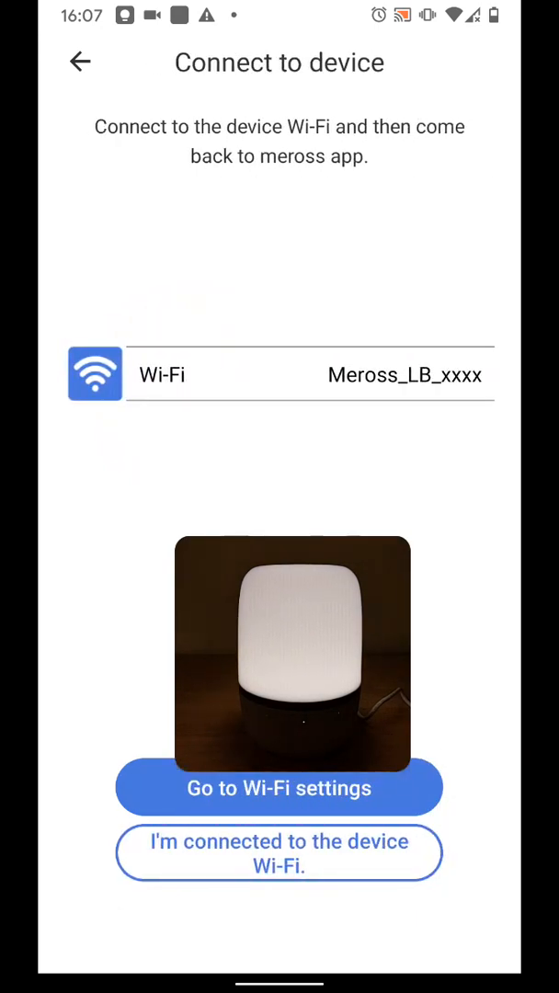
{"action": "left_click", "coordinate": [293, 652]}
{"action": "left_click", "coordinate": [402, 547]}
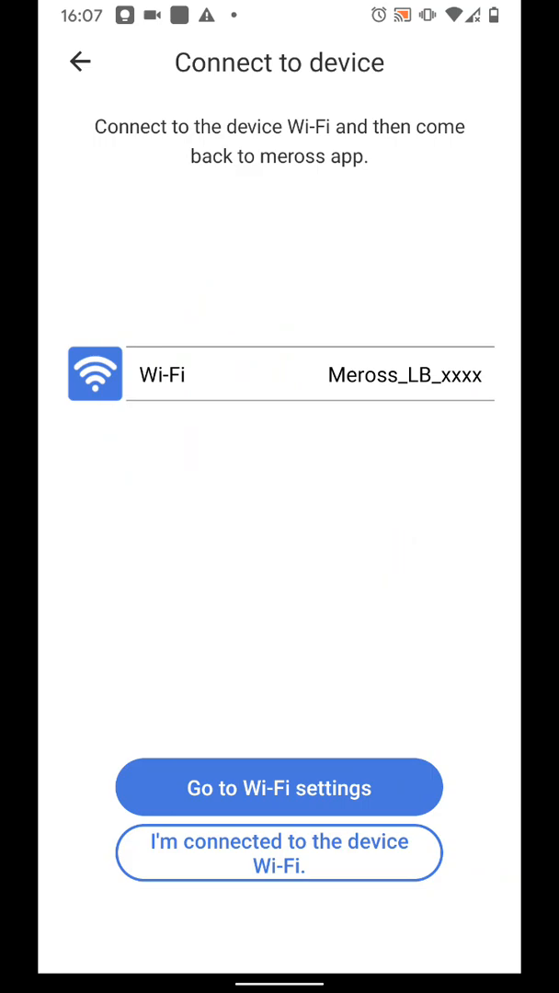
Connect the phone to the lamp's Meross_LB_635C Wi-Fi network from Android settings
{"action": "left_click", "coordinate": [357, 776]}
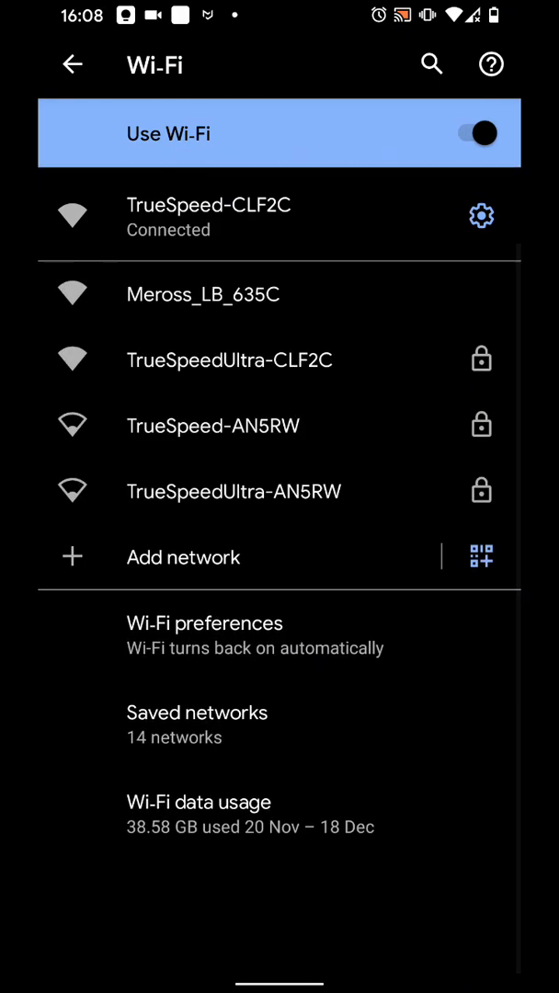
{"action": "left_click", "coordinate": [352, 295]}
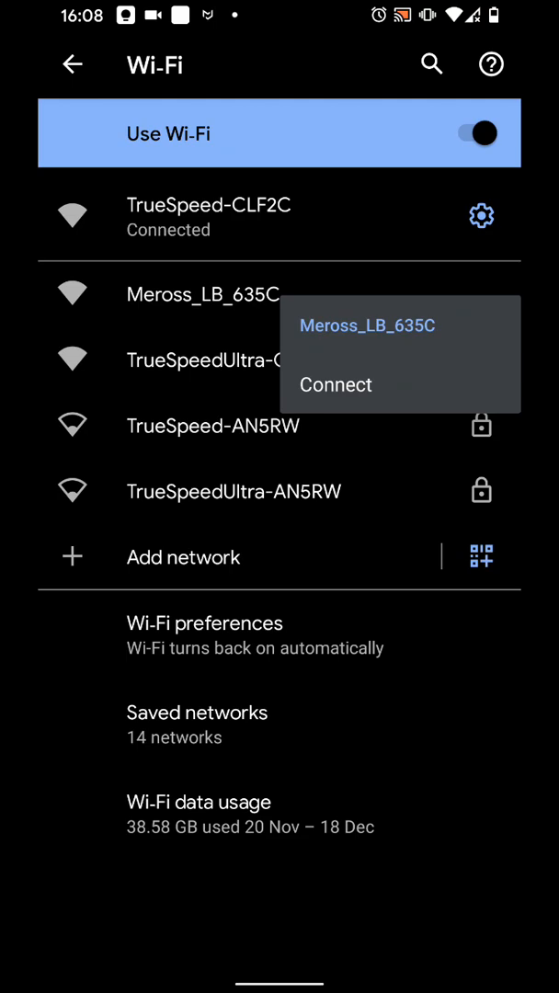
{"action": "left_click", "coordinate": [397, 392]}
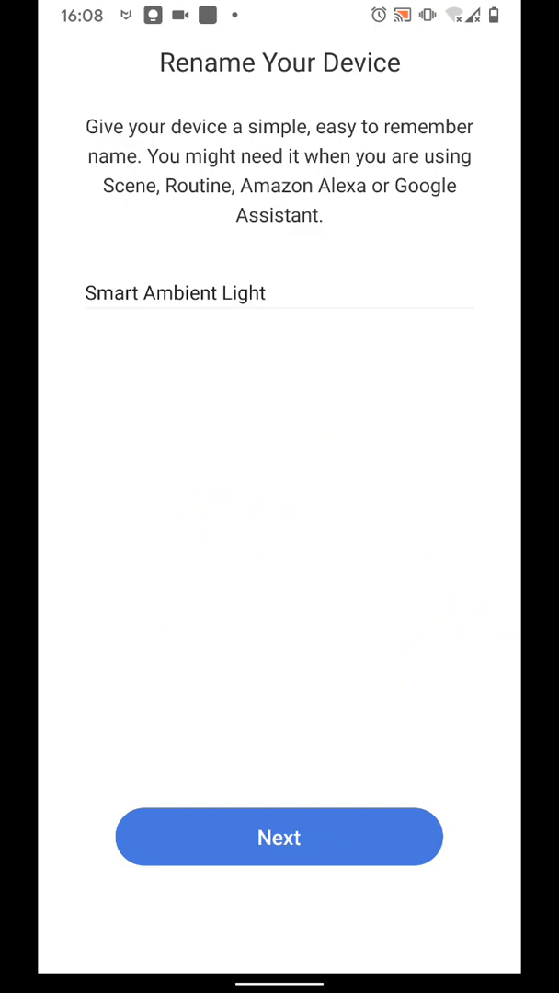
Replace the default device name with 'kids room' and dismiss the keyboard
{"action": "left_click", "coordinate": [361, 291]}
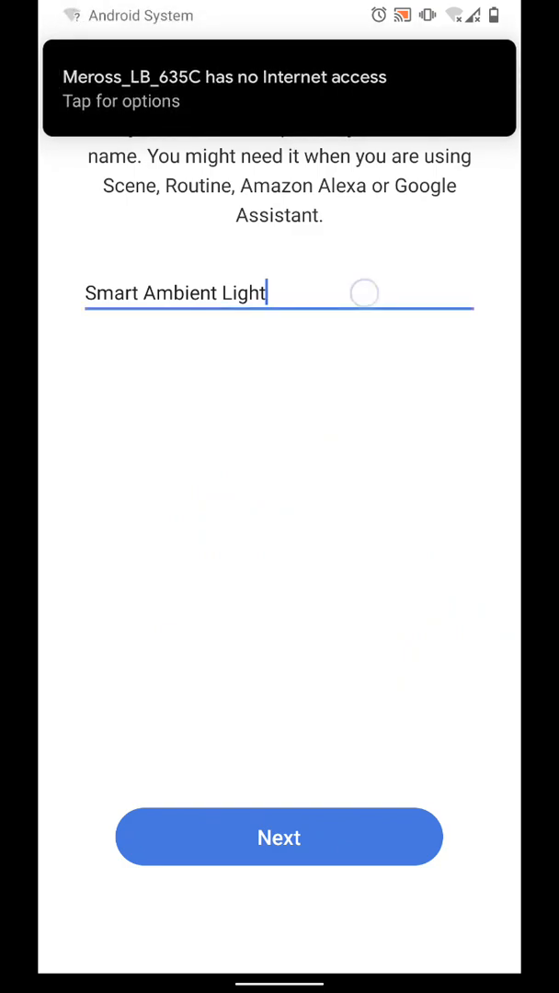
{"action": "key", "text": "BackSpace"}
{"action": "key", "text": "BackSpace"}
{"action": "key", "text": "BackSpace"}
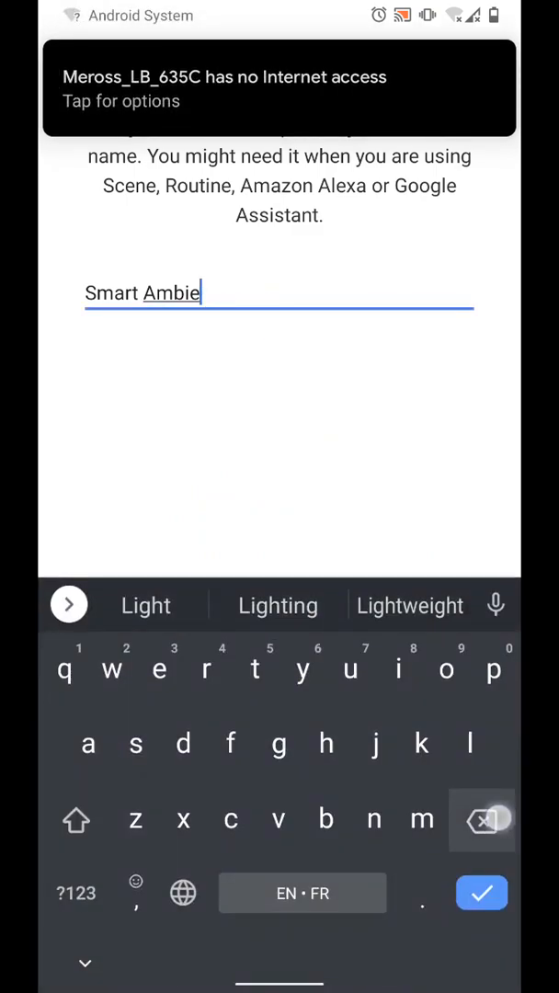
{"action": "key", "text": "BackSpace"}
{"action": "key", "text": "BackSpace"}
{"action": "key", "text": "BackSpace"}
{"action": "key", "text": "BackSpace"}
{"action": "key", "text": "BackSpace"}
{"action": "type", "text": "ki"}
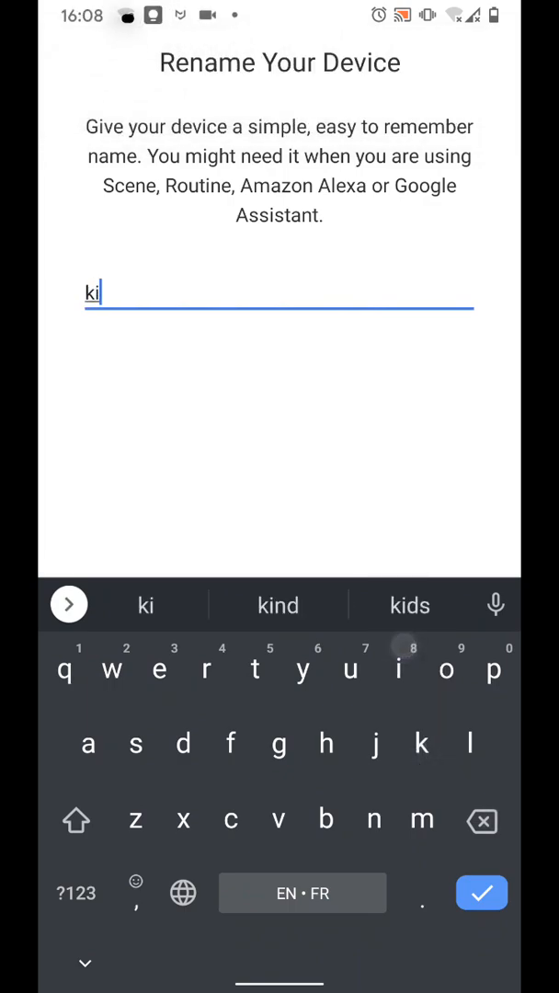
{"action": "type", "text": "ds"}
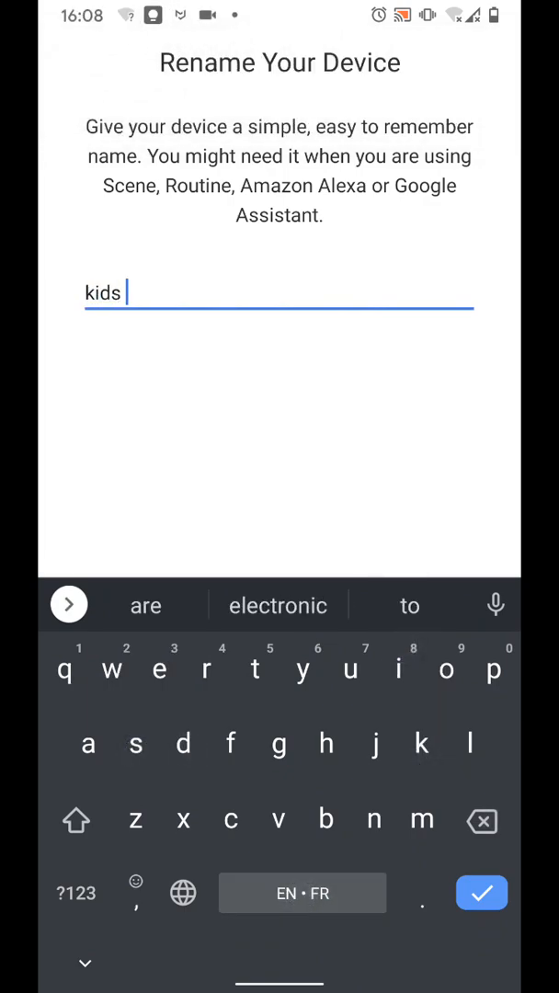
{"action": "type", "text": " room"}
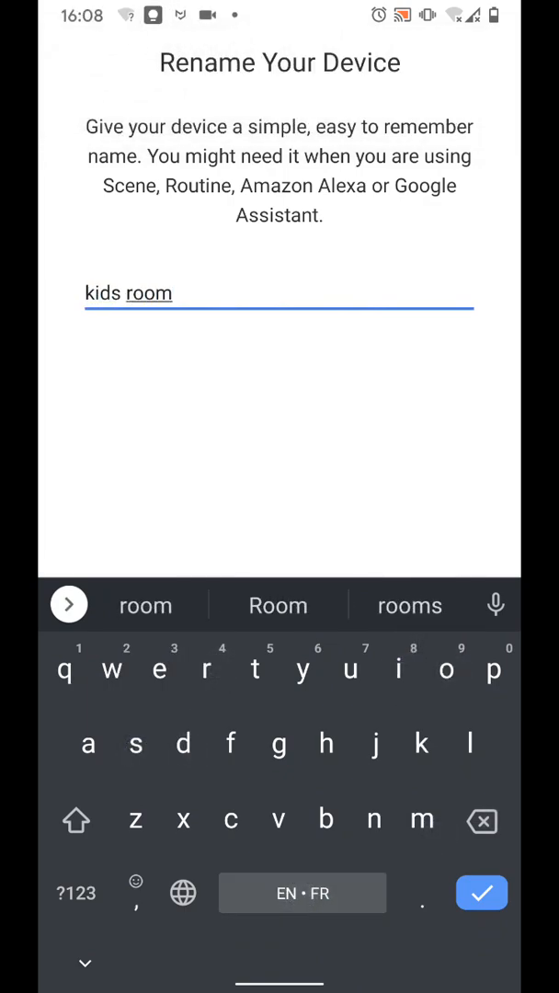
{"action": "left_click", "coordinate": [482, 893]}
Keep the default icon, join the lamp to the home Wi-Fi and finish setup
{"action": "left_click", "coordinate": [372, 842]}
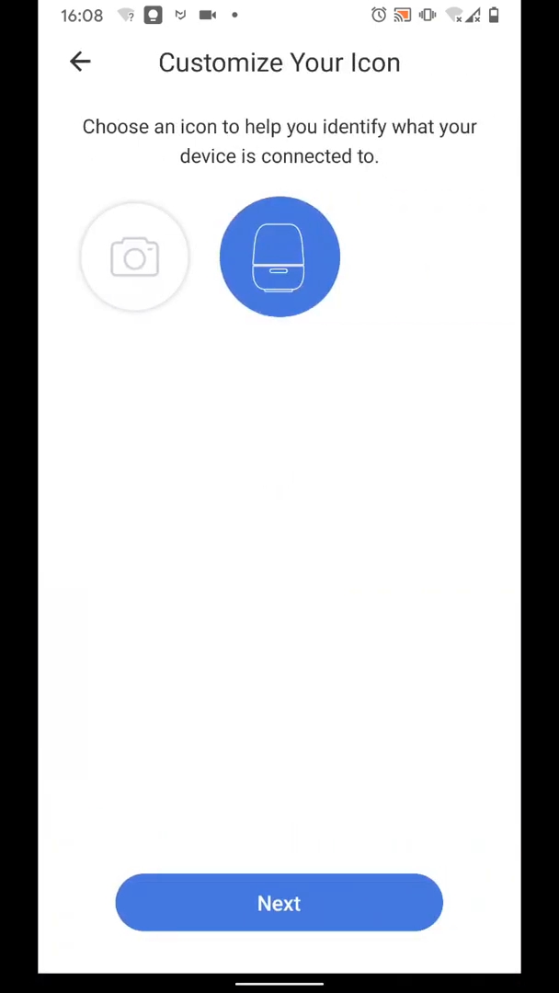
{"action": "left_click", "coordinate": [343, 901]}
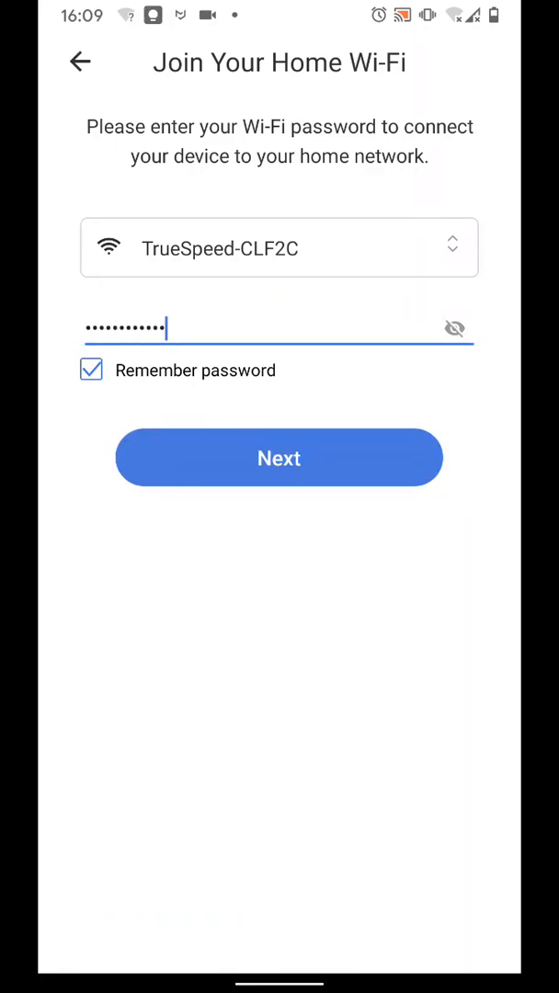
{"action": "left_click", "coordinate": [278, 457]}
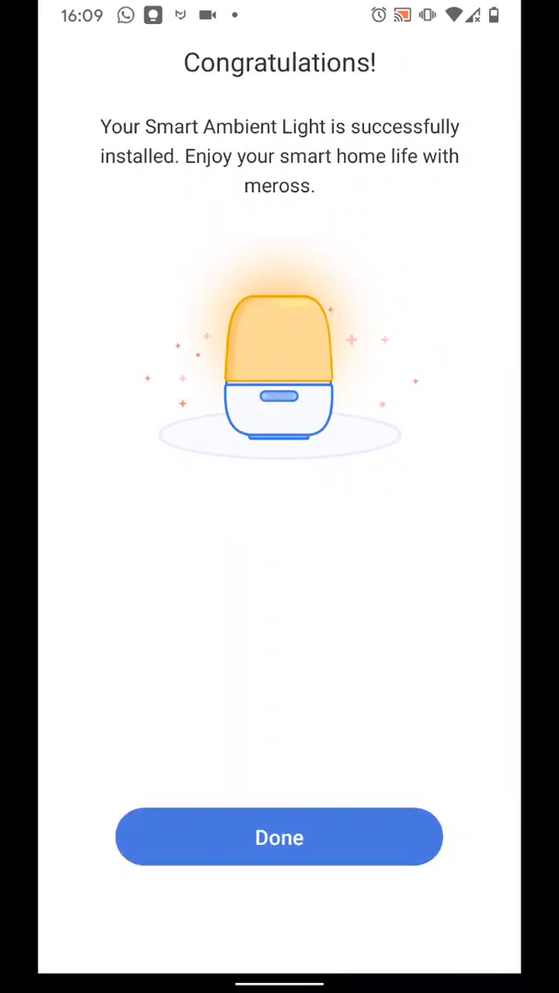
{"action": "left_click", "coordinate": [303, 837]}
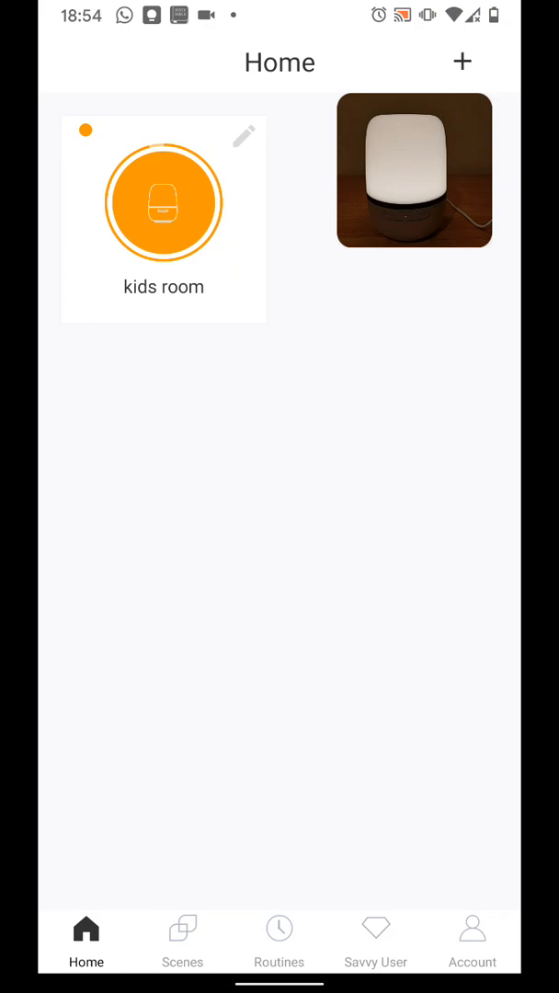
Toggle the kids room lamp off and on, then bring up its Color screen
{"action": "left_click", "coordinate": [149, 173]}
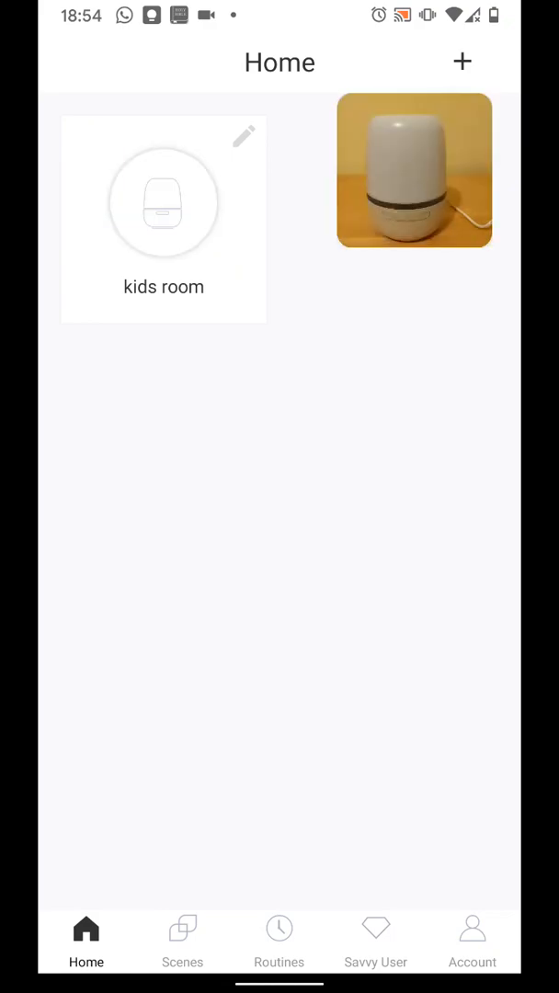
{"action": "left_click", "coordinate": [149, 175]}
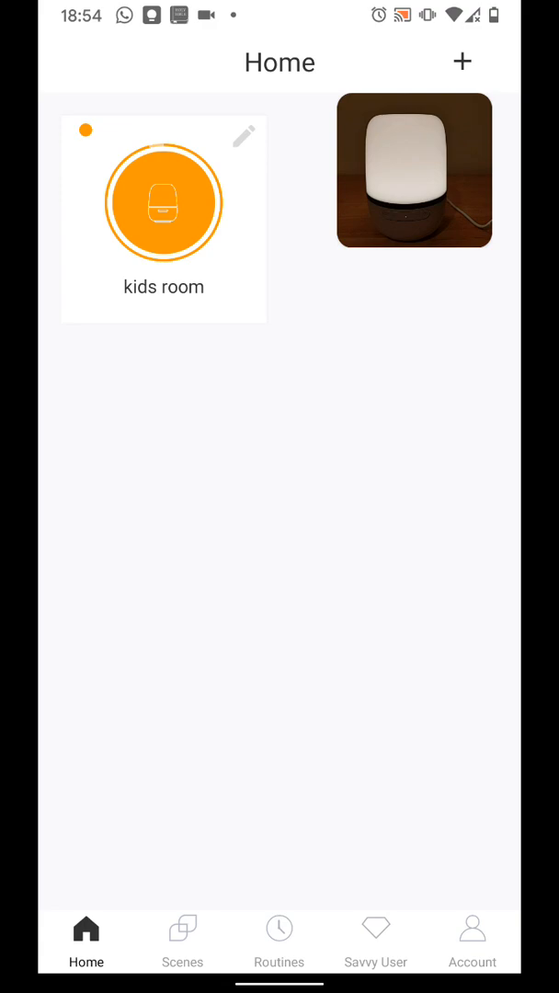
{"action": "left_click", "coordinate": [244, 137]}
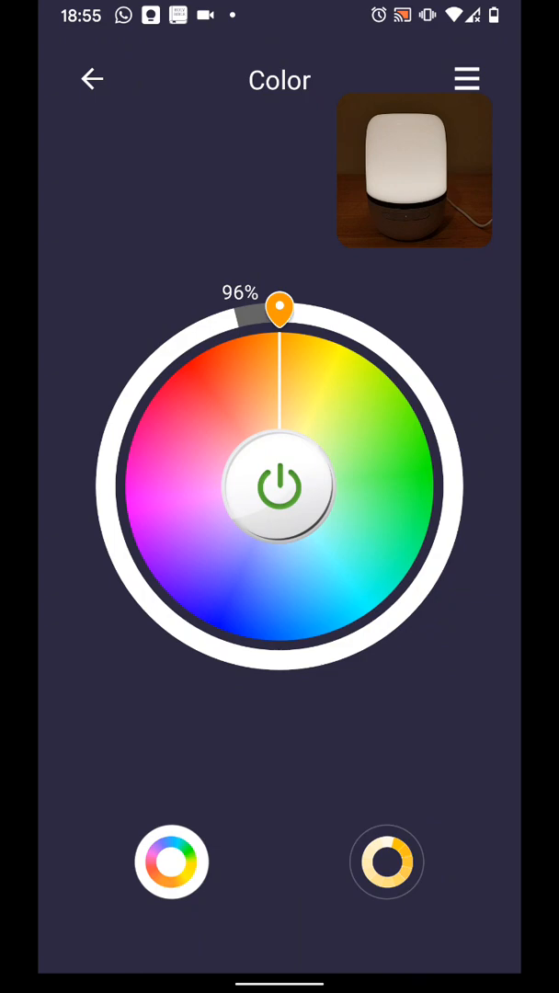
Set the lamp hue to yellow at 98% brightness and return to Home
{"action": "mouse_move", "coordinate": [326, 376]}
{"action": "left_mouse_down"}
{"action": "mouse_move", "coordinate": [385, 501]}
{"action": "mouse_move", "coordinate": [289, 613]}
{"action": "mouse_move", "coordinate": [241, 605]}
{"action": "mouse_move", "coordinate": [206, 557]}
{"action": "mouse_move", "coordinate": [191, 505]}
{"action": "mouse_move", "coordinate": [194, 460]}
{"action": "mouse_move", "coordinate": [204, 430]}
{"action": "mouse_move", "coordinate": [226, 404]}
{"action": "mouse_move", "coordinate": [267, 378]}
{"action": "mouse_move", "coordinate": [279, 376]}
{"action": "left_mouse_up"}
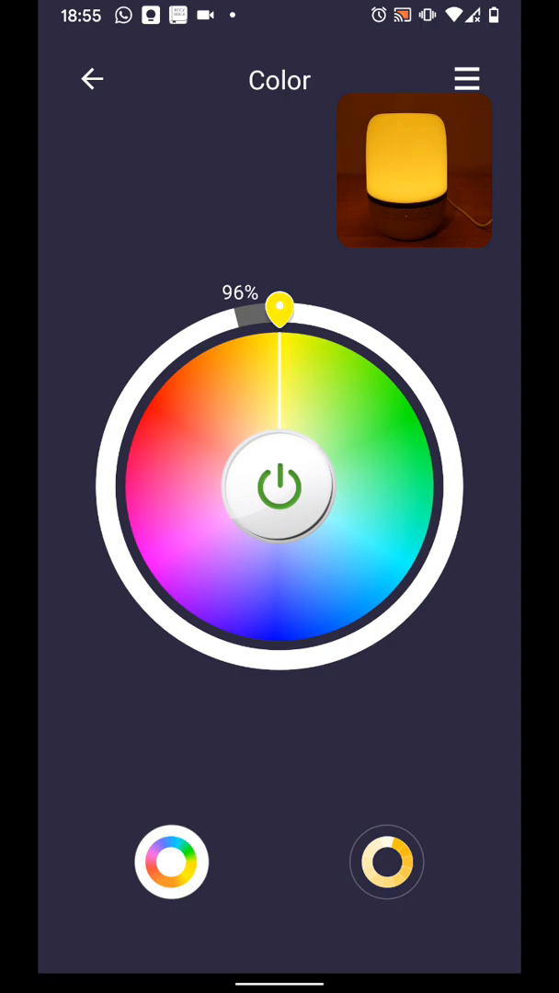
{"action": "mouse_move", "coordinate": [244, 313]}
{"action": "left_mouse_down"}
{"action": "mouse_move", "coordinate": [326, 321]}
{"action": "mouse_move", "coordinate": [360, 338]}
{"action": "mouse_move", "coordinate": [394, 364]}
{"action": "mouse_move", "coordinate": [446, 457]}
{"action": "mouse_move", "coordinate": [456, 537]}
{"action": "mouse_move", "coordinate": [444, 590]}
{"action": "mouse_move", "coordinate": [417, 635]}
{"action": "mouse_move", "coordinate": [370, 671]}
{"action": "mouse_move", "coordinate": [311, 690]}
{"action": "mouse_move", "coordinate": [240, 676]}
{"action": "mouse_move", "coordinate": [171, 634]}
{"action": "mouse_move", "coordinate": [131, 576]}
{"action": "mouse_move", "coordinate": [120, 501]}
{"action": "mouse_move", "coordinate": [128, 435]}
{"action": "mouse_move", "coordinate": [158, 387]}
{"action": "mouse_move", "coordinate": [200, 353]}
{"action": "mouse_move", "coordinate": [262, 315]}
{"action": "left_mouse_up"}
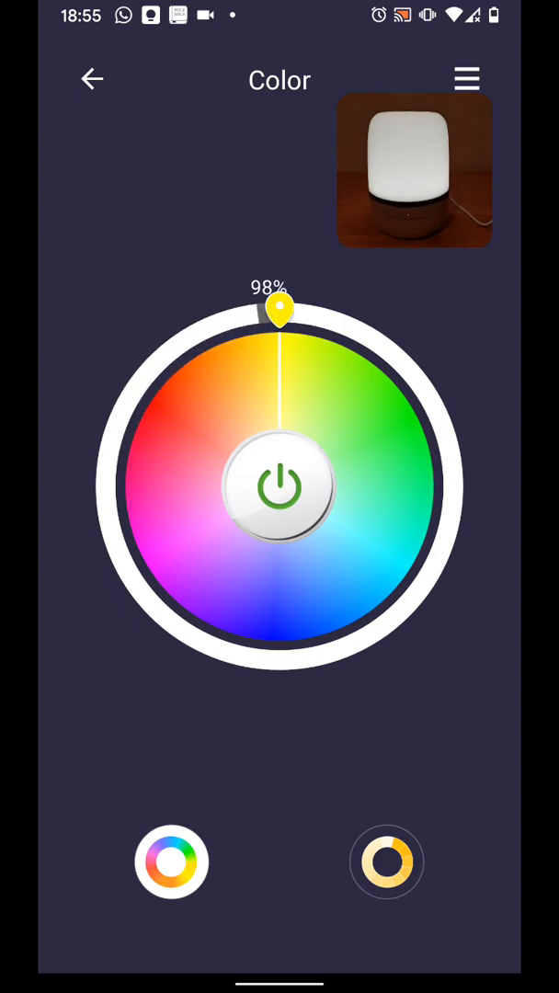
{"action": "left_click", "coordinate": [103, 88]}
{"action": "left_click", "coordinate": [422, 152]}
From Routines, create an 'On/off on a schedule' routine for the kids room lamp
{"action": "left_click", "coordinate": [475, 109]}
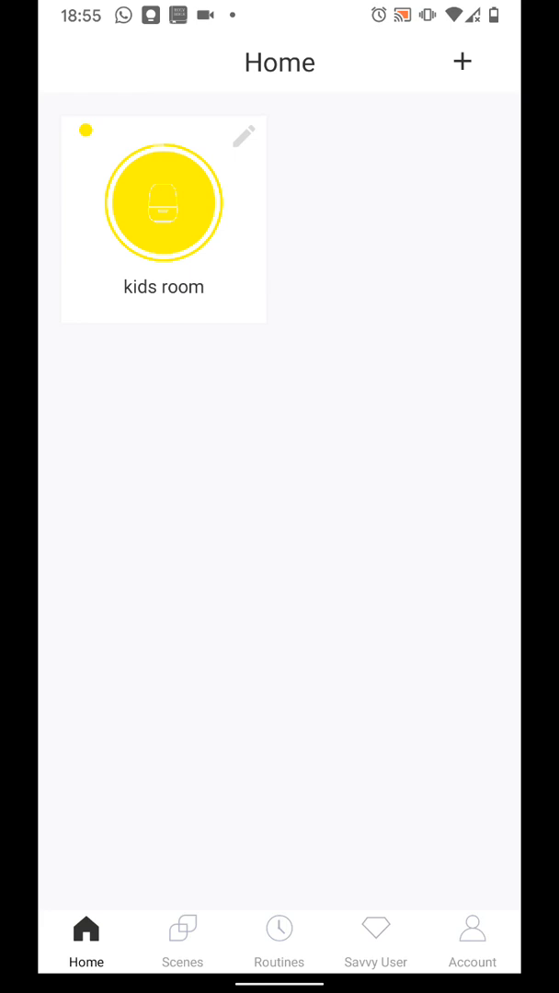
{"action": "left_click", "coordinate": [279, 937]}
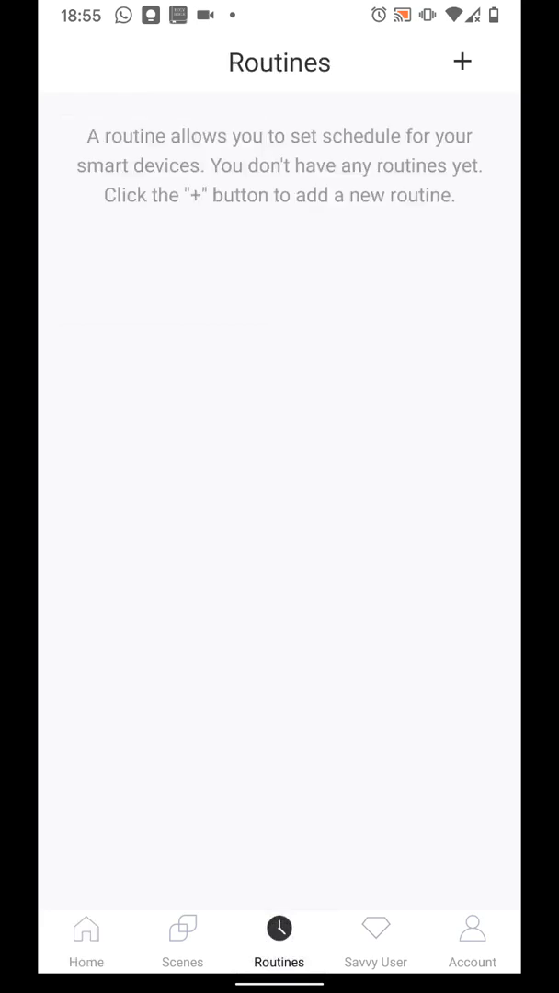
{"action": "left_click", "coordinate": [462, 62]}
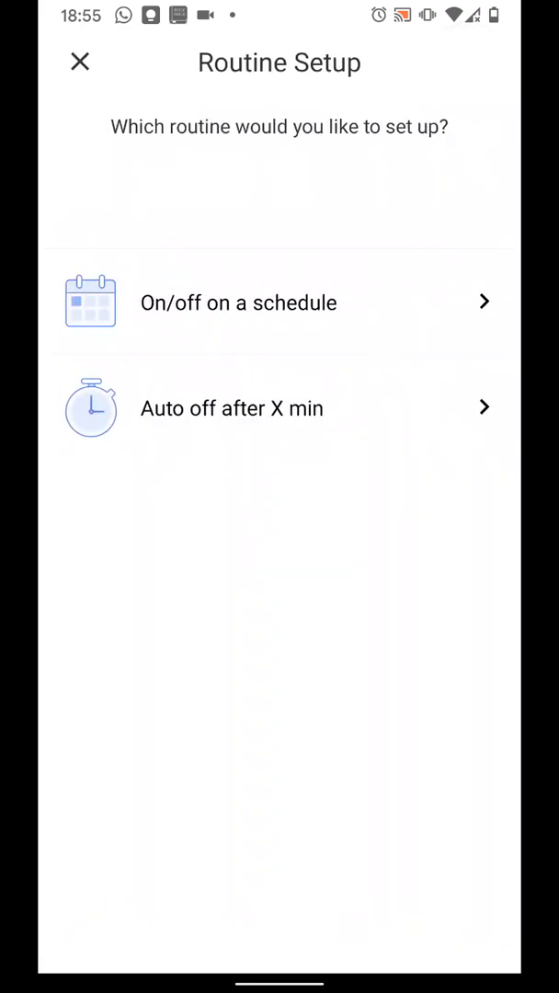
{"action": "left_click", "coordinate": [319, 310]}
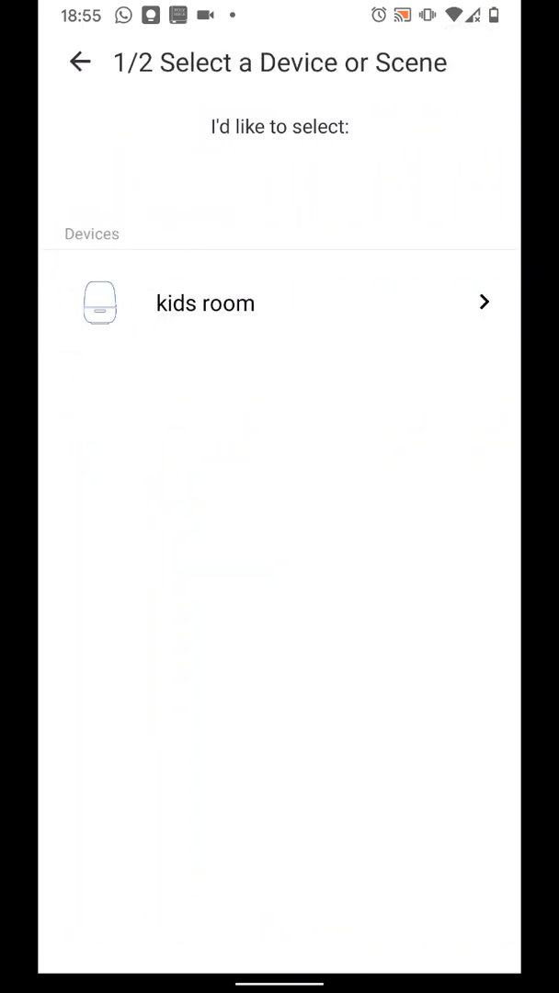
{"action": "left_click", "coordinate": [315, 304]}
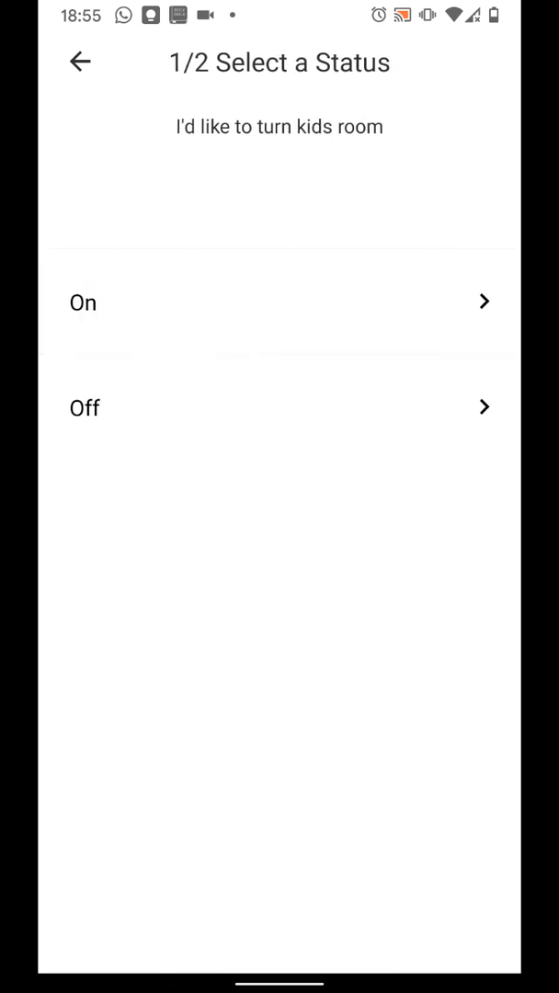
Set the lamp to turn on at 6:00 PM repeating on all seven days of the week
{"action": "left_click", "coordinate": [331, 325]}
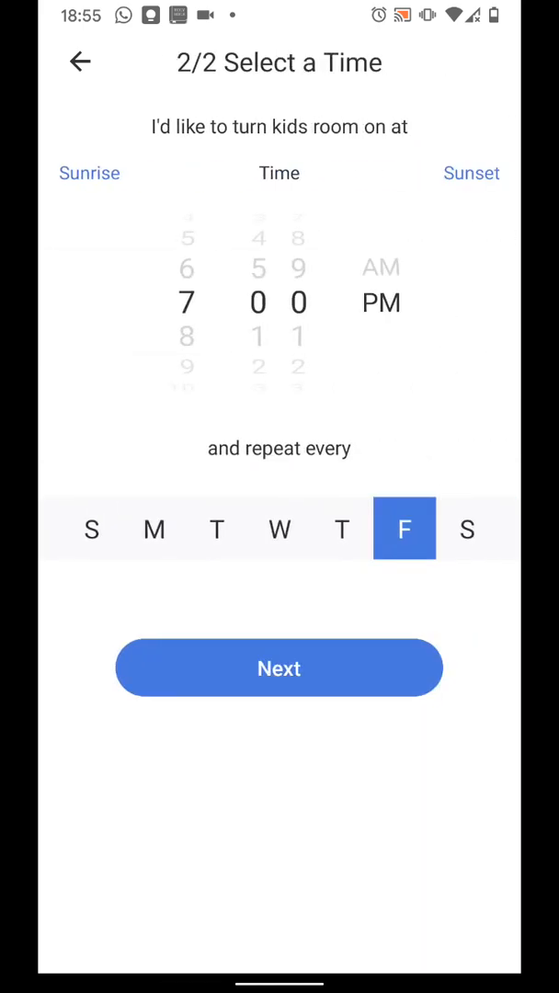
{"action": "left_click_drag", "start_coordinate": [194, 368], "coordinate": [195, 404]}
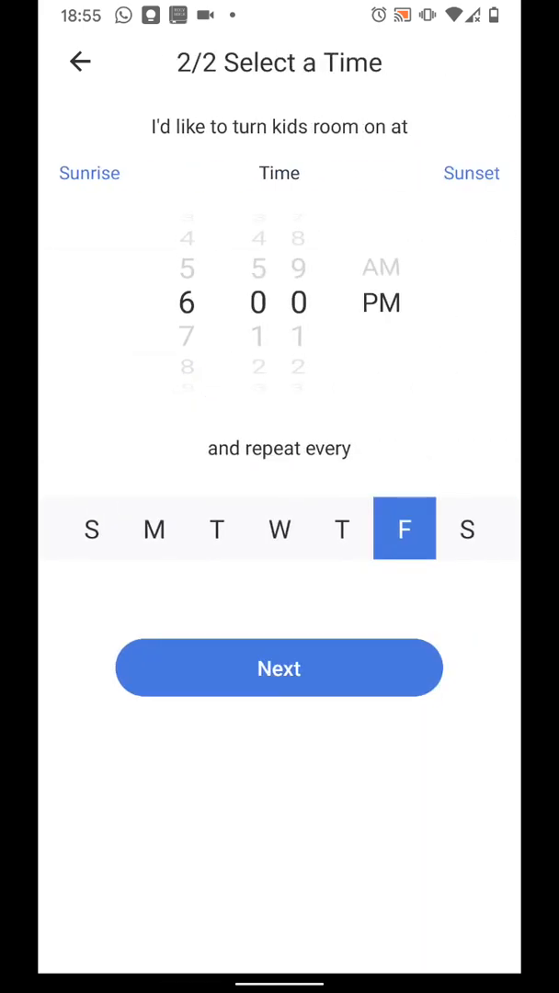
{"action": "left_click", "coordinate": [92, 532]}
{"action": "left_click", "coordinate": [153, 533]}
{"action": "left_click", "coordinate": [214, 538]}
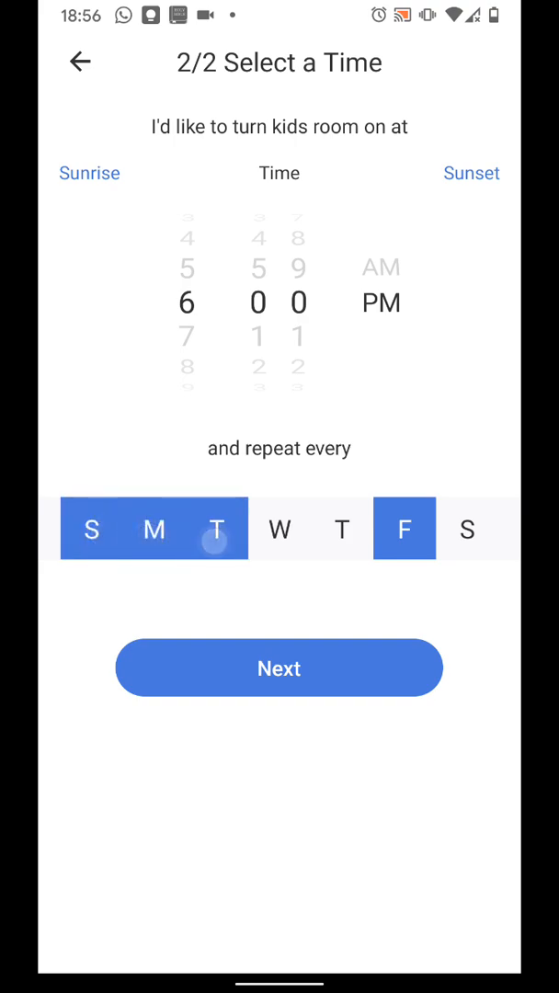
{"action": "left_click", "coordinate": [279, 530]}
{"action": "left_click", "coordinate": [341, 540]}
{"action": "left_click", "coordinate": [469, 531]}
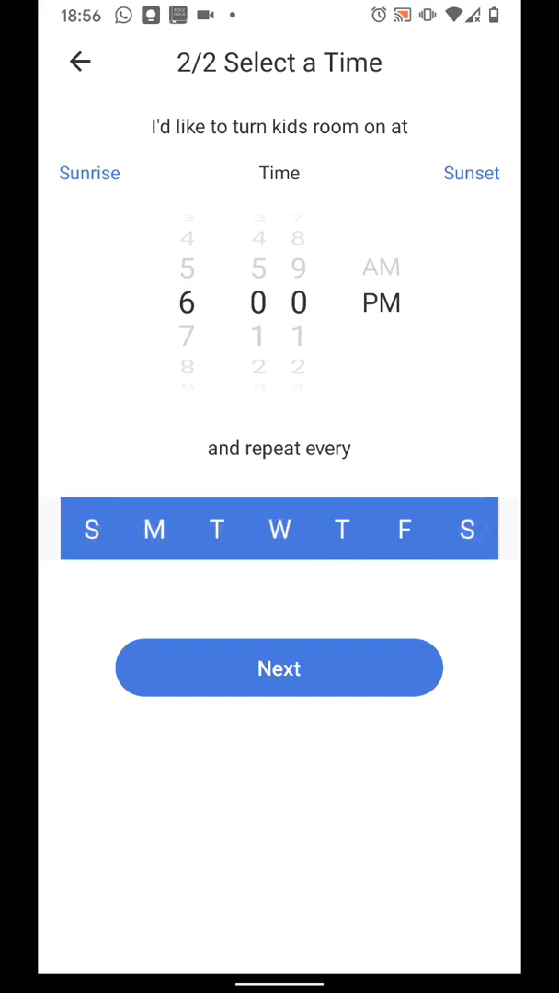
{"action": "left_click", "coordinate": [310, 670]}
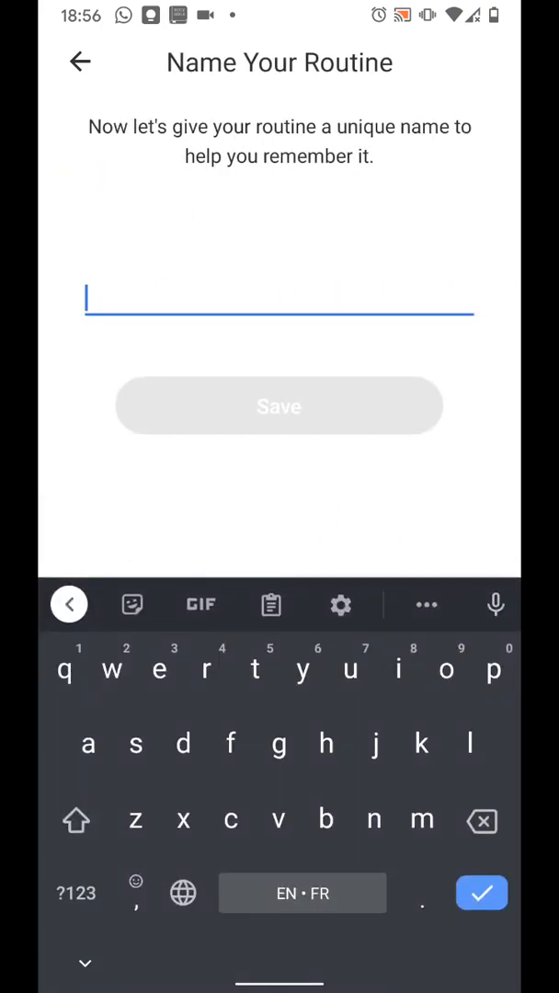
{"action": "type", "text": "la"}
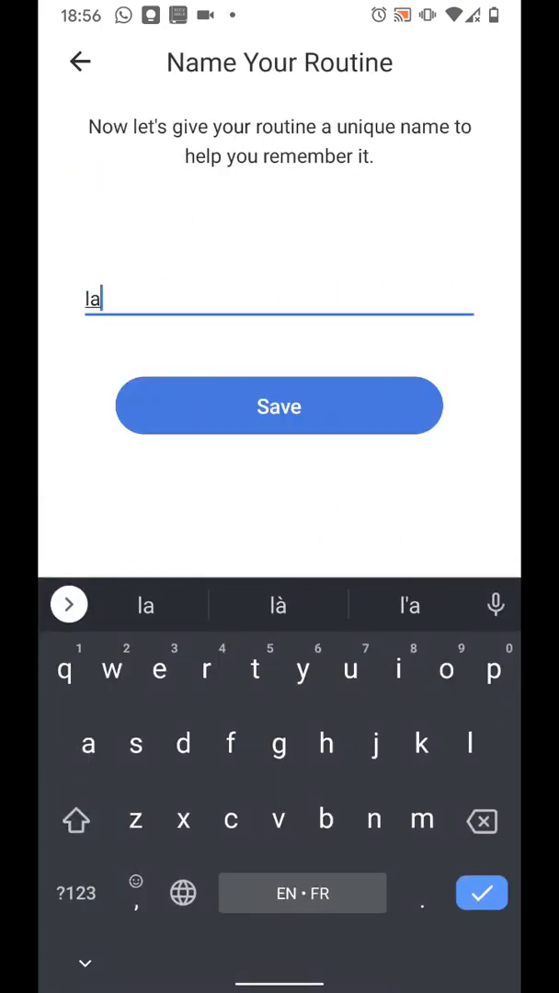
{"action": "type", "text": "mp "}
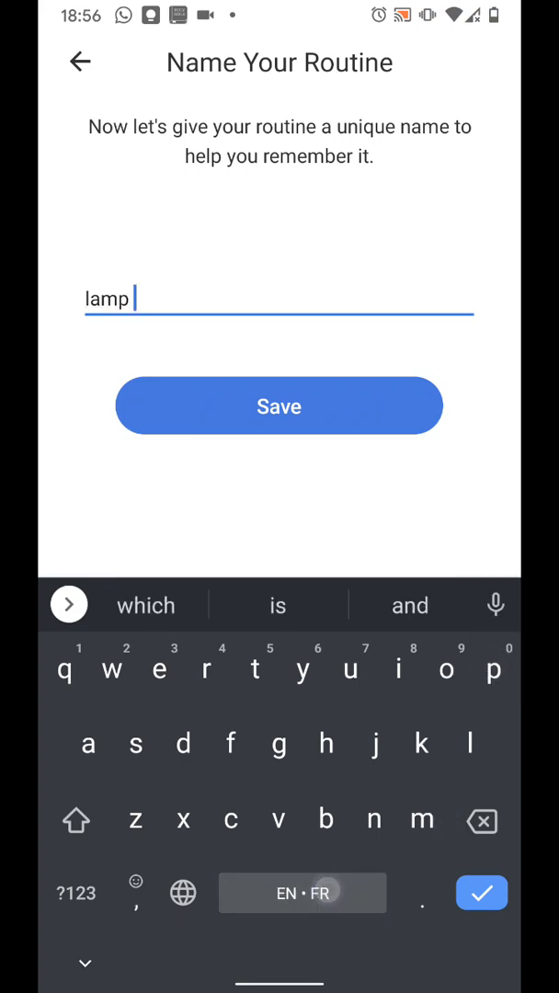
{"action": "type", "text": "on"}
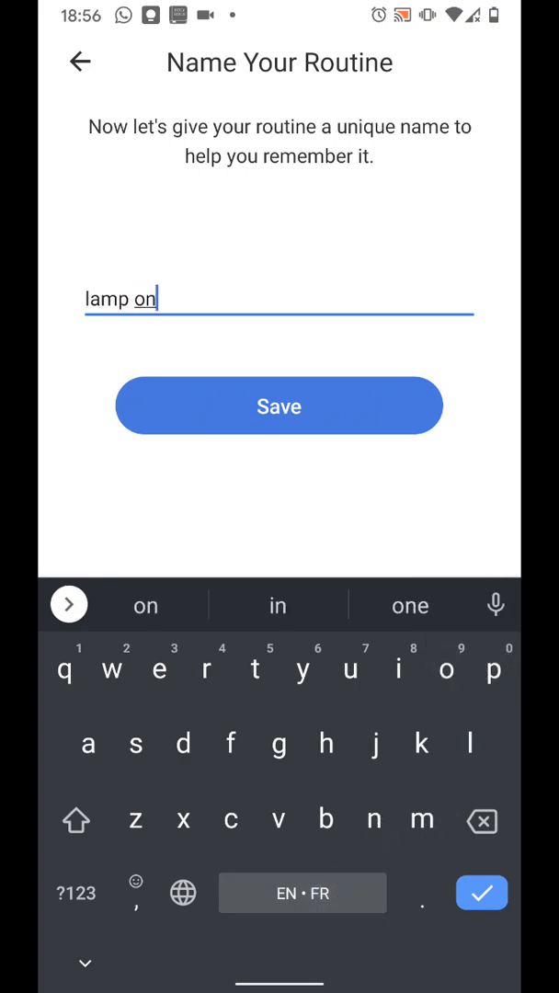
Save the new routine under the name 'lamp on'
{"action": "left_click", "coordinate": [344, 402]}
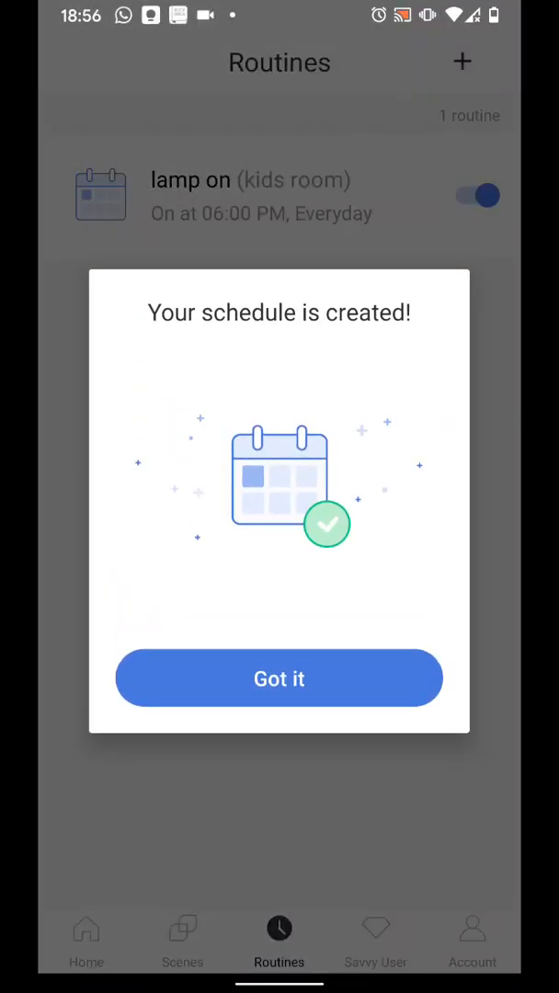